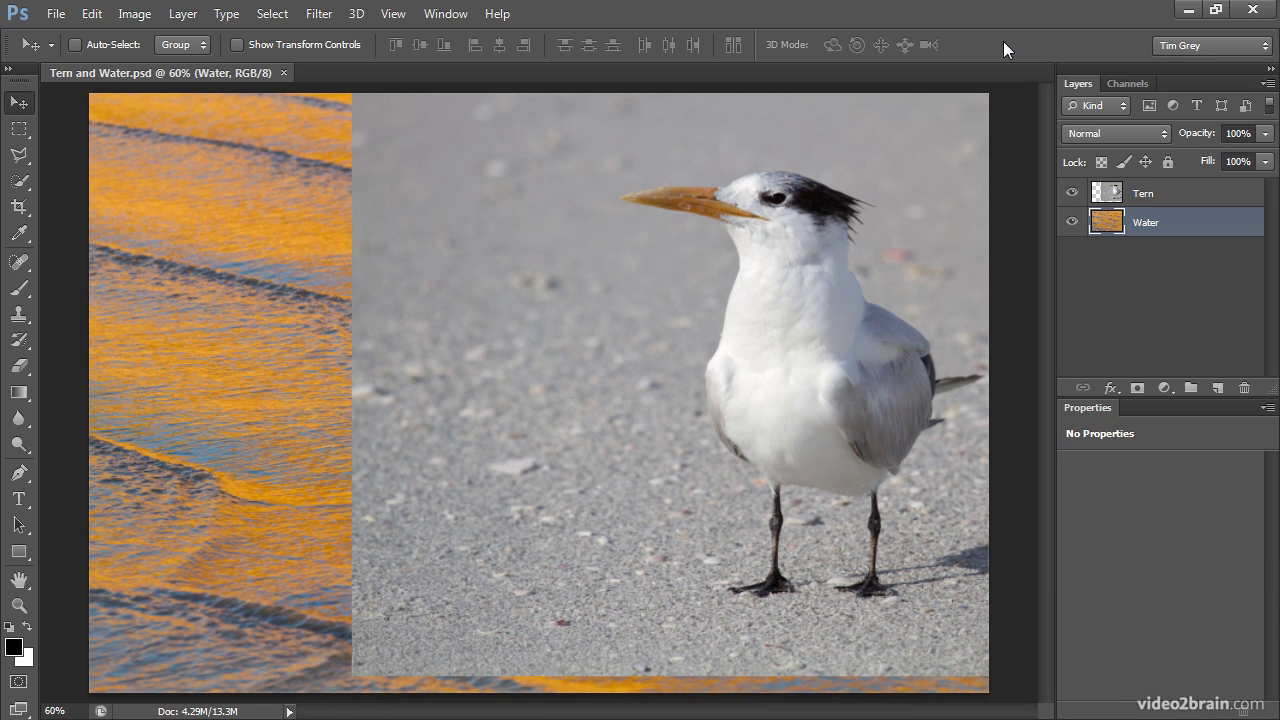
Step: Hide and reshow the tern to check the water alone, then select the Tern layer
left_click(1071, 193)
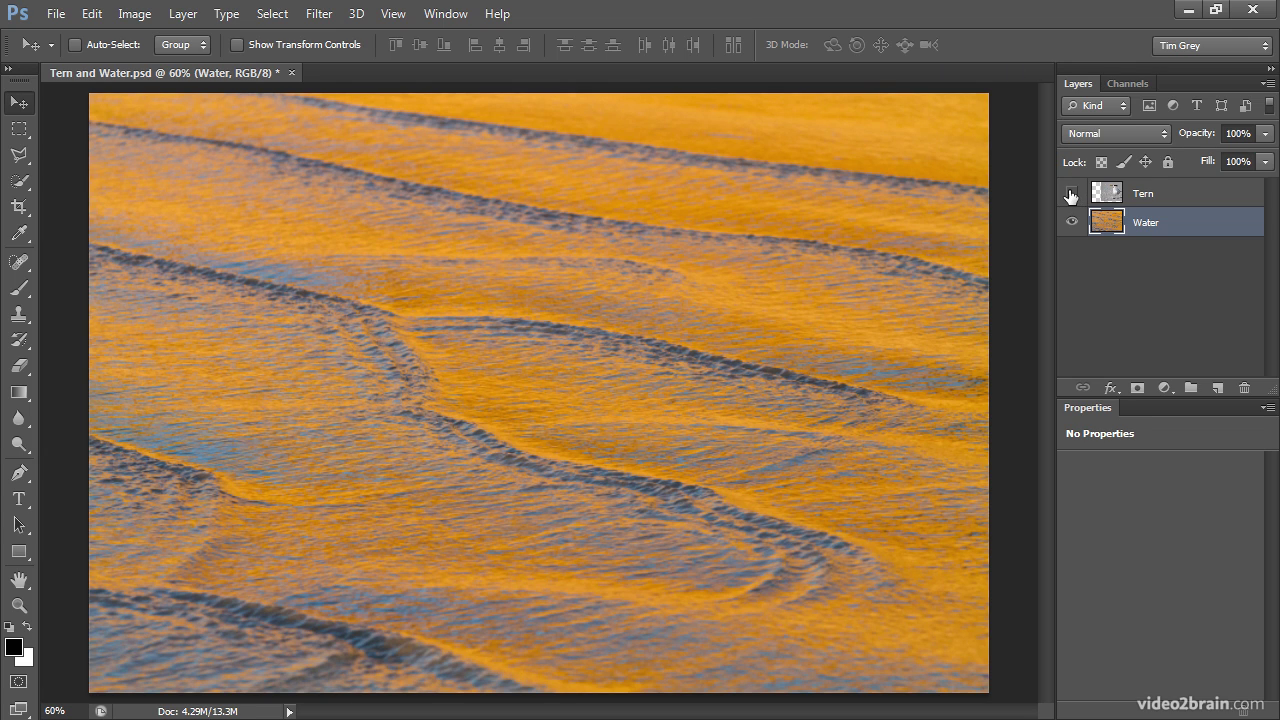
left_click(1071, 193)
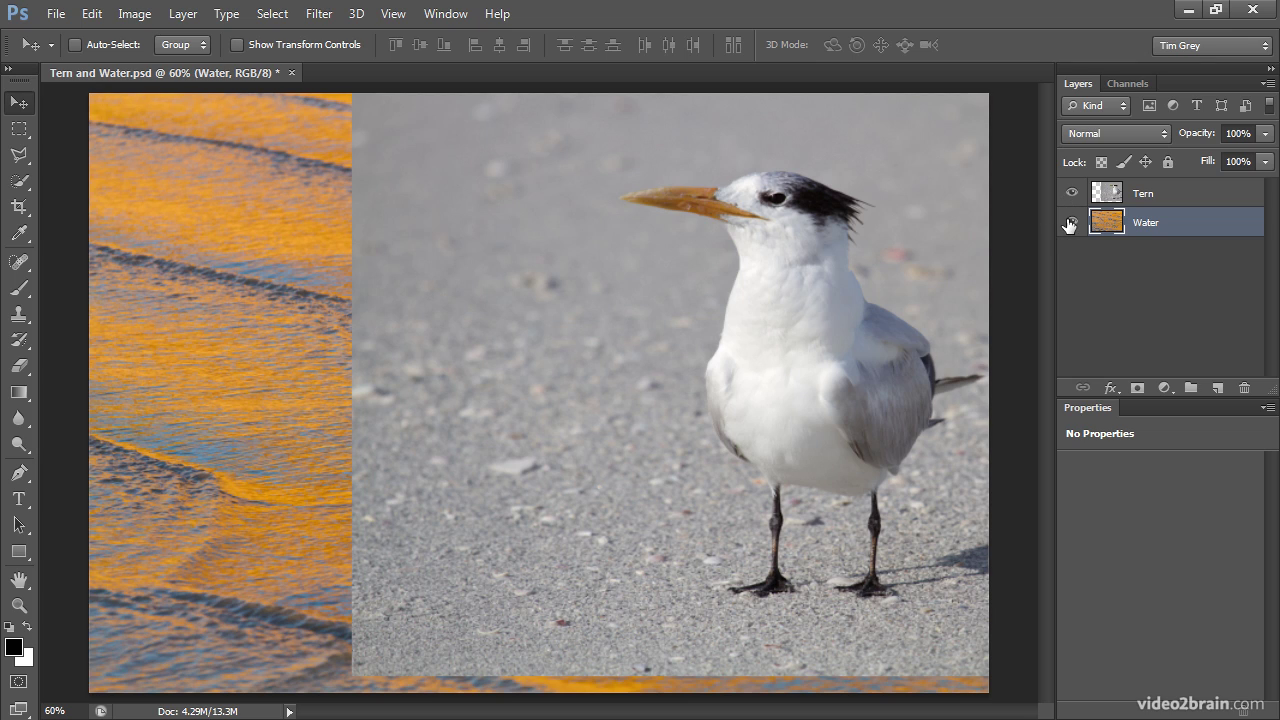
left_click(1101, 197)
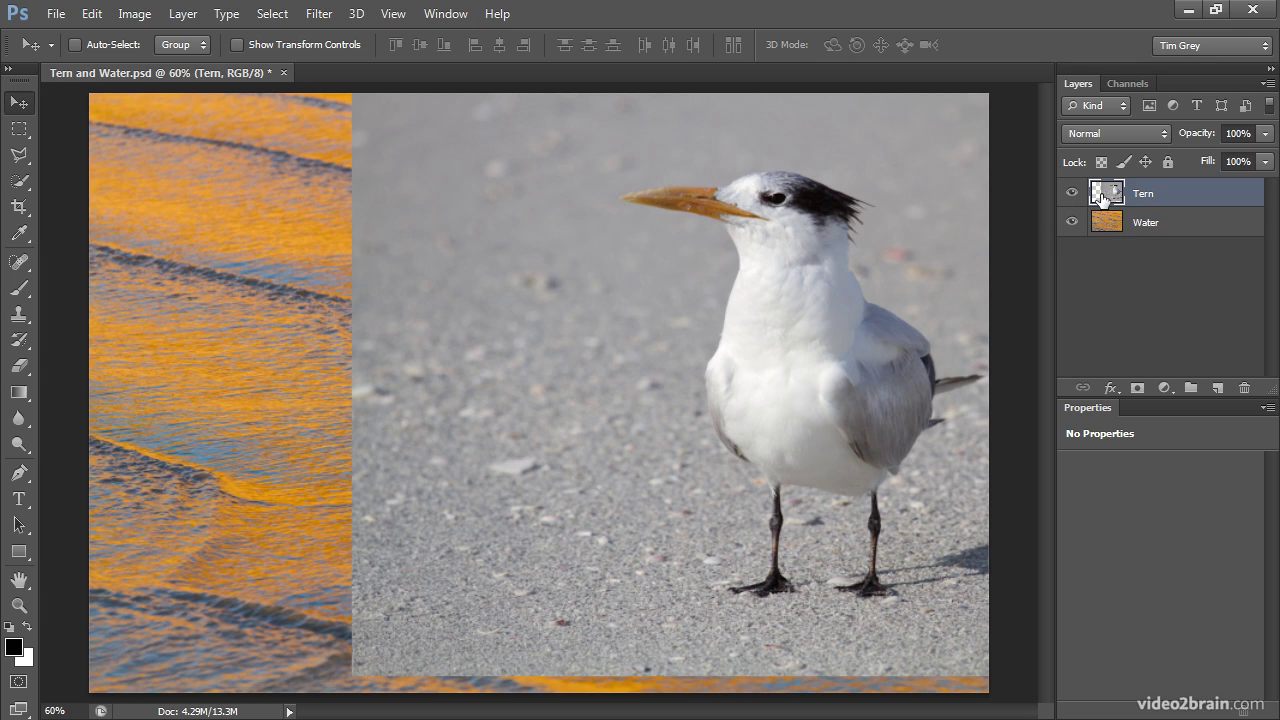
Step: Load the Tern channel as a selection and create a new layer group, Group 1
left_click(274, 14)
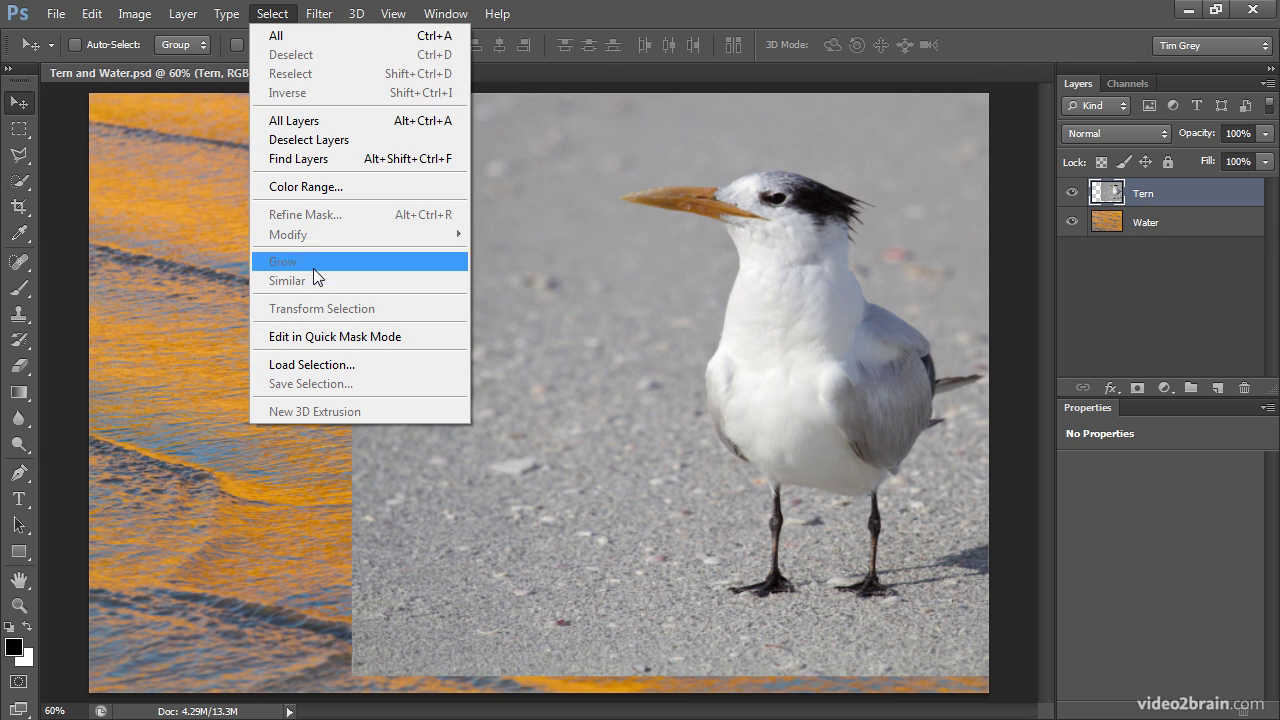
left_click(328, 362)
left_click(697, 238)
left_click(691, 280)
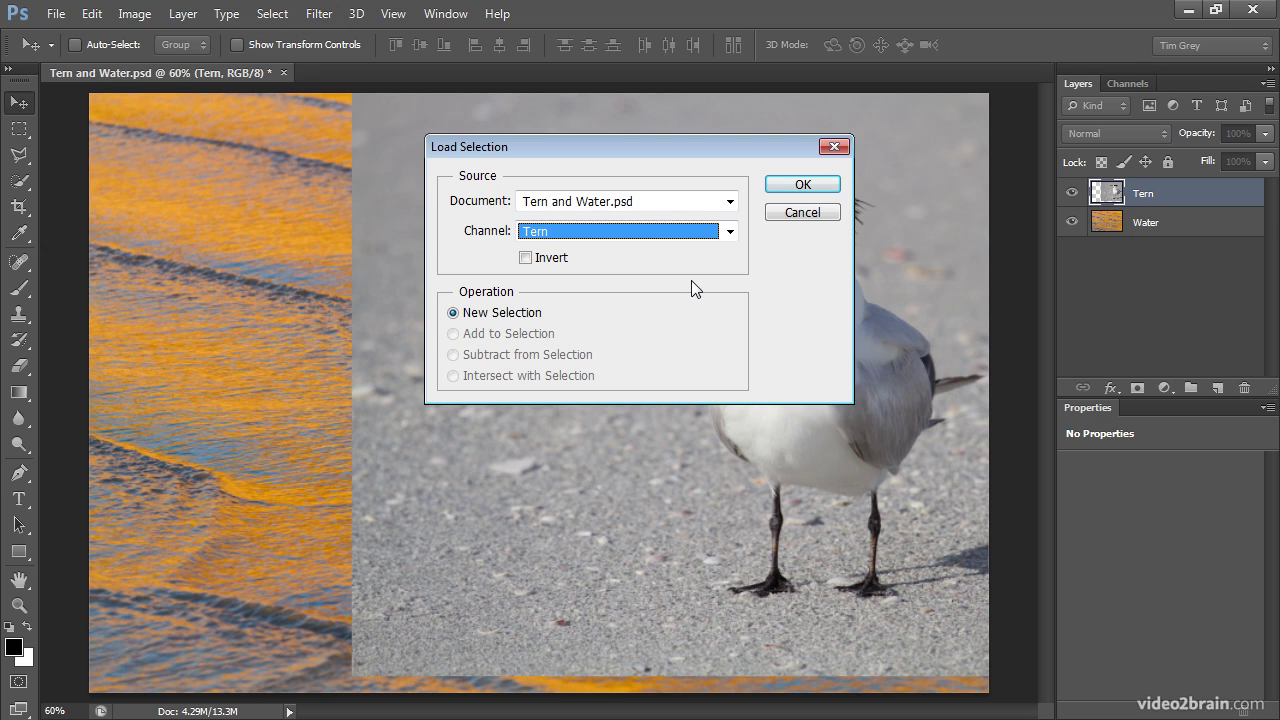
left_click(778, 185)
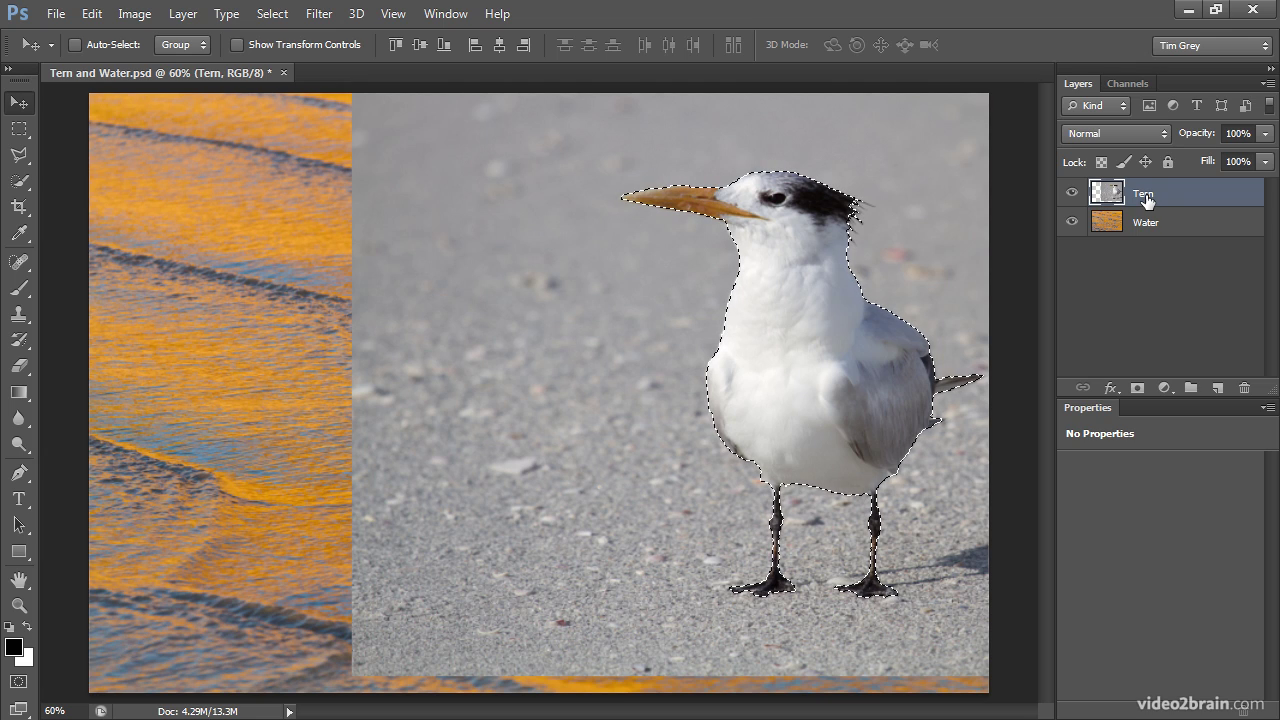
left_click(1191, 388)
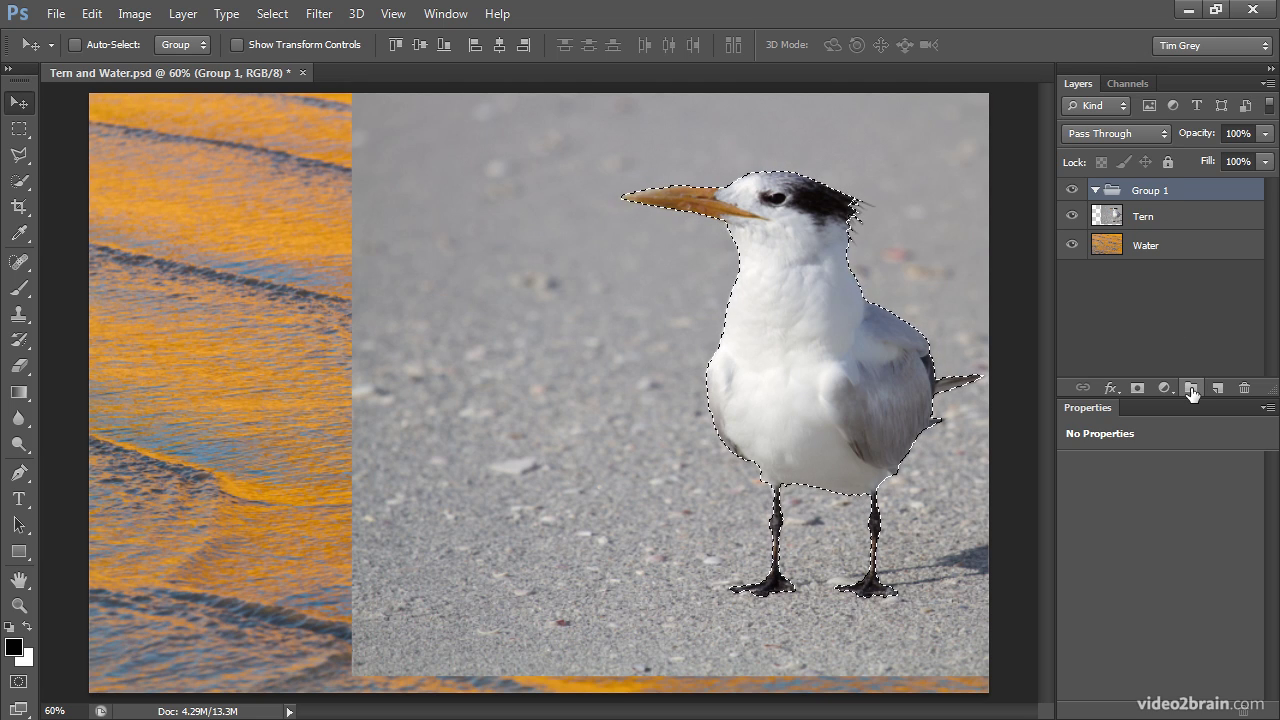
Step: Rename Group 1 to 'Tern', move the Tern layer into it, and select the group
double_click(1156, 190)
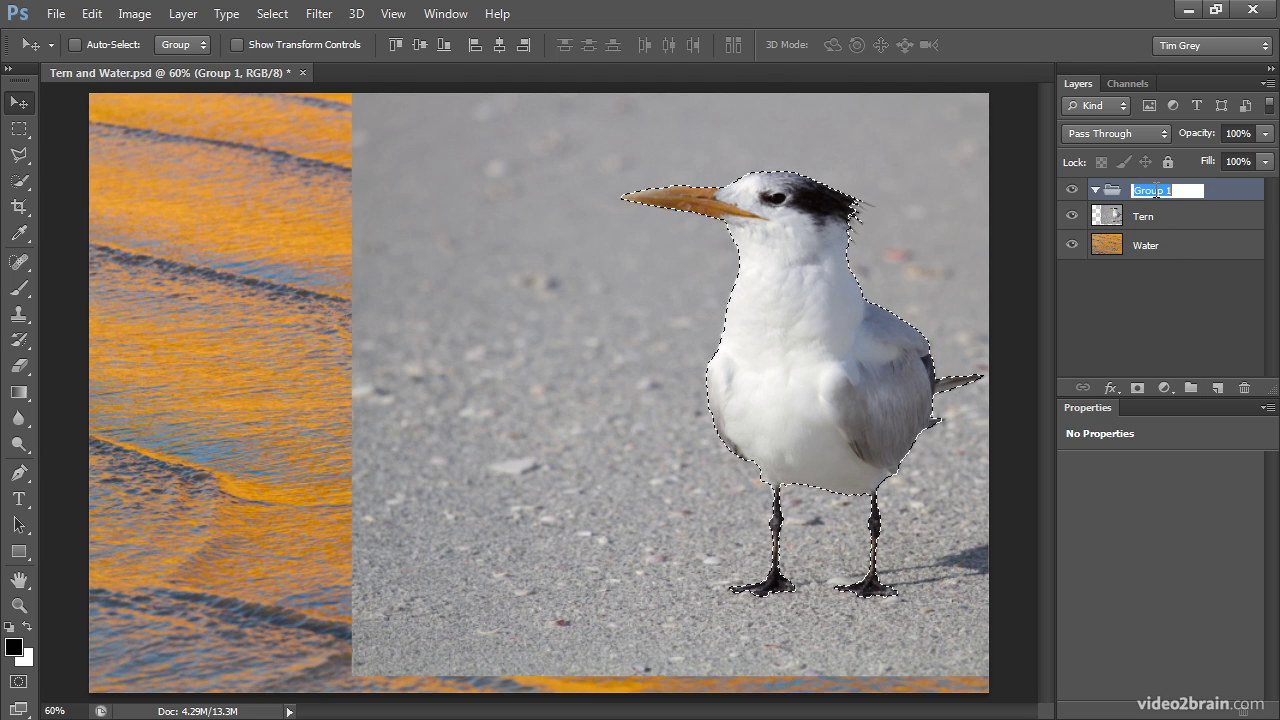
type("Tern")
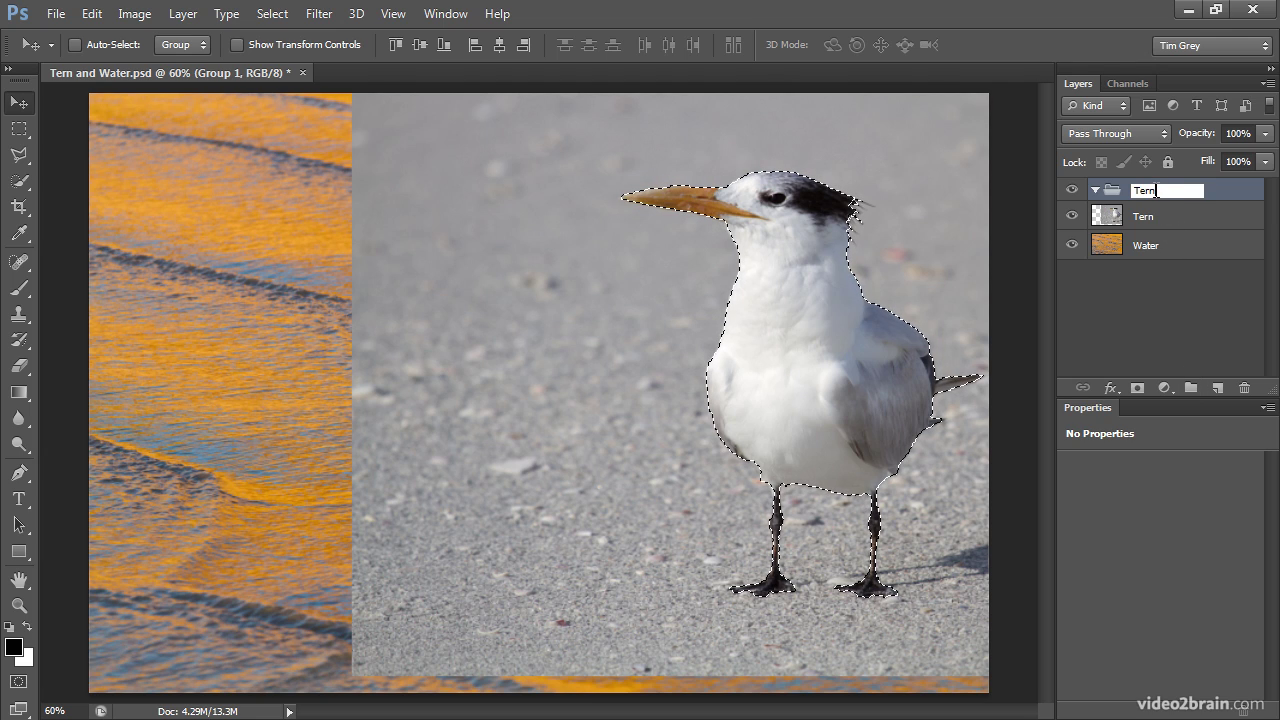
key("Return")
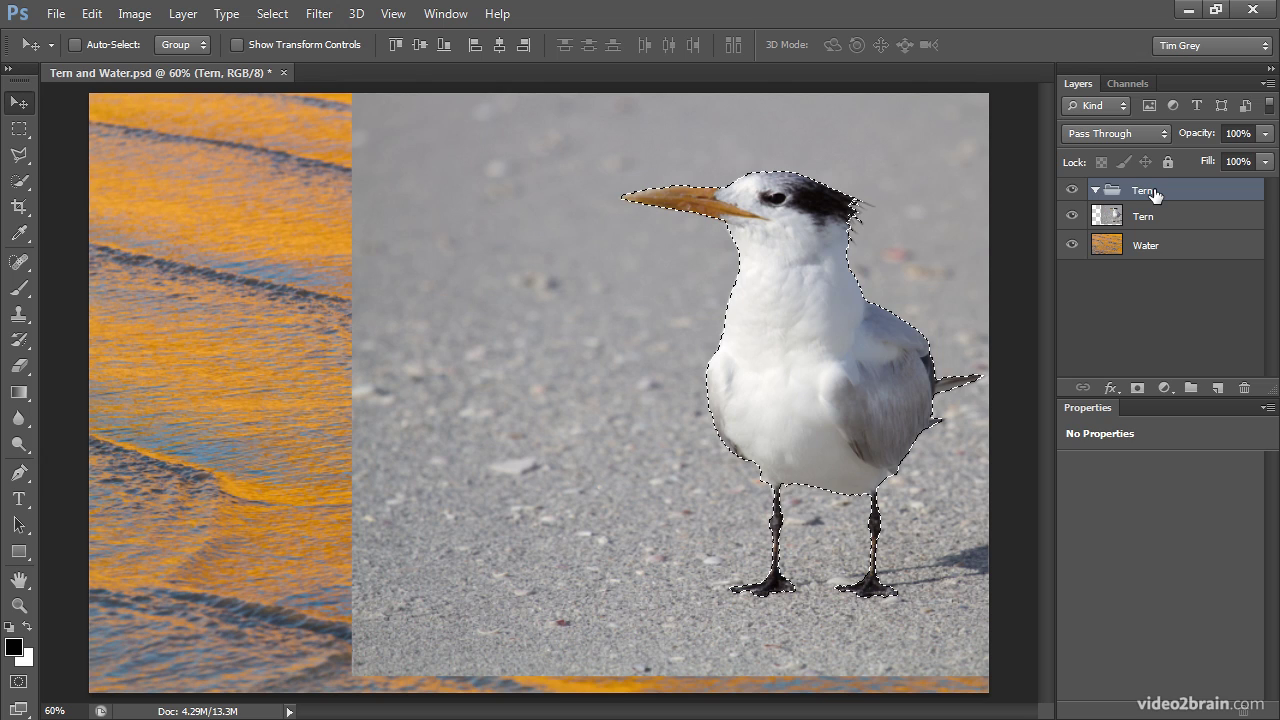
left_click_drag(1115, 215, 1110, 193)
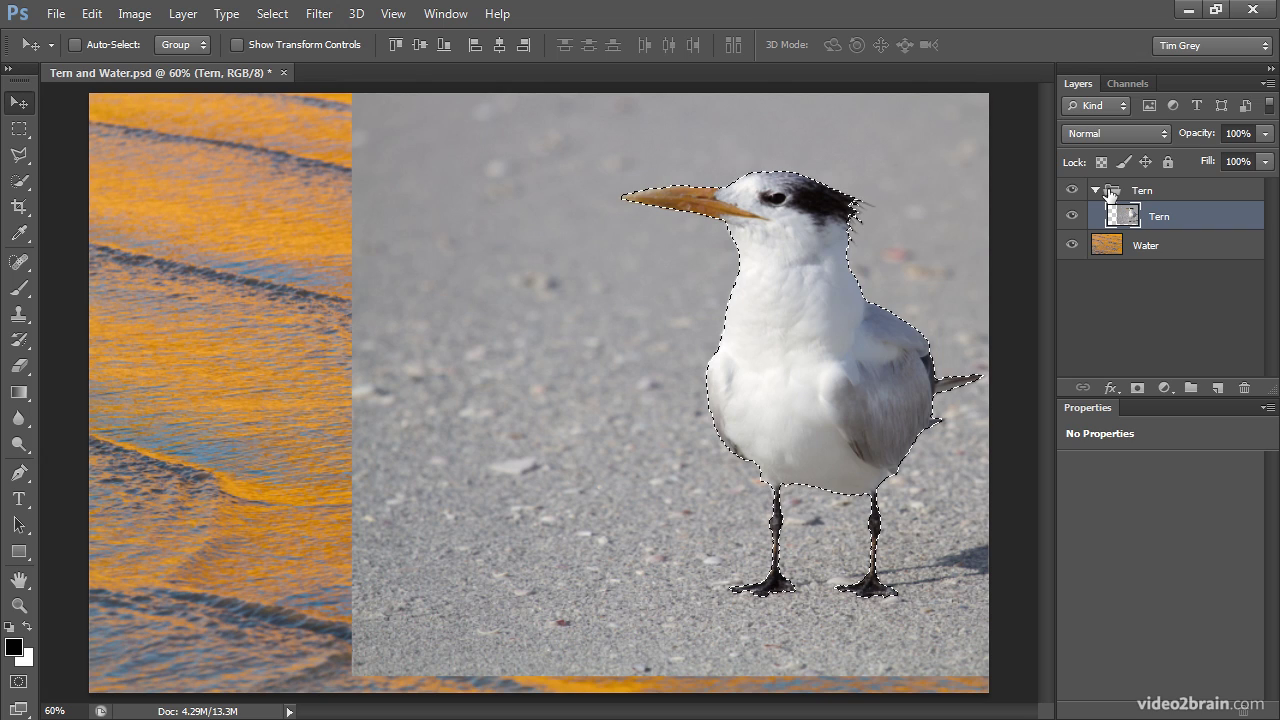
left_click(1113, 194)
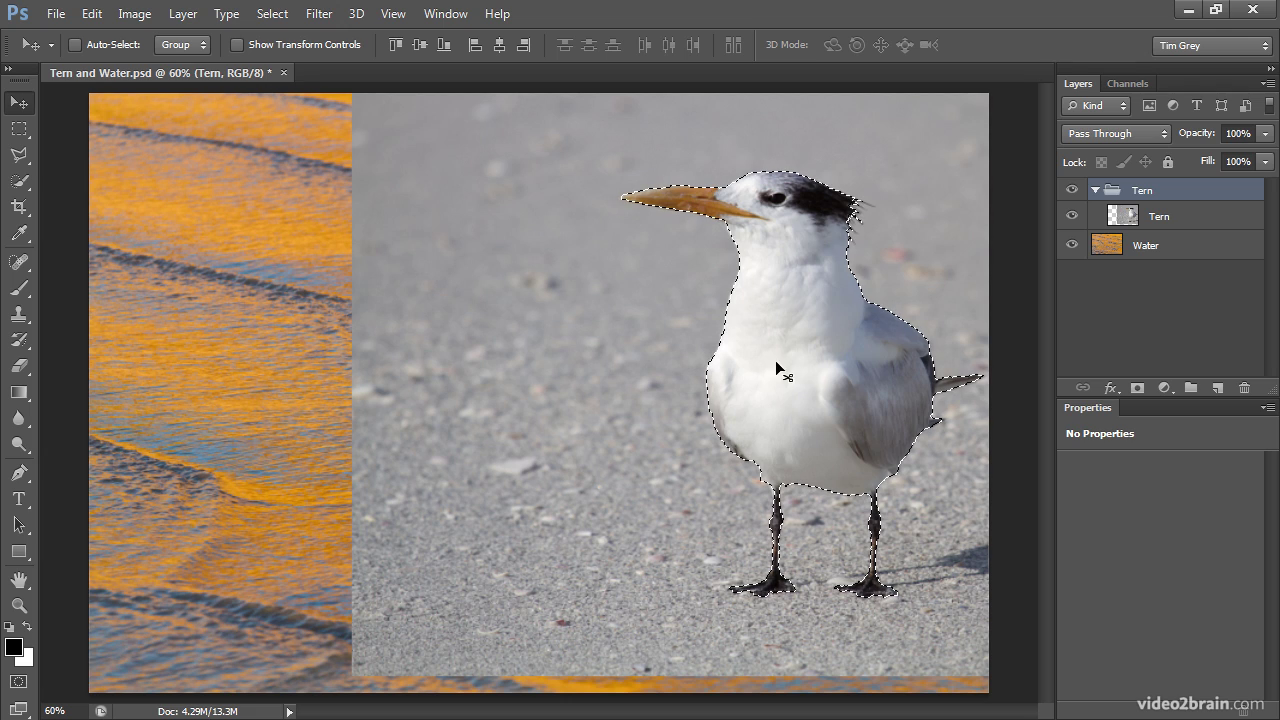
Step: Mask the Tern group with the tern selection and nest it inside a new Group 1
left_click(1137, 389)
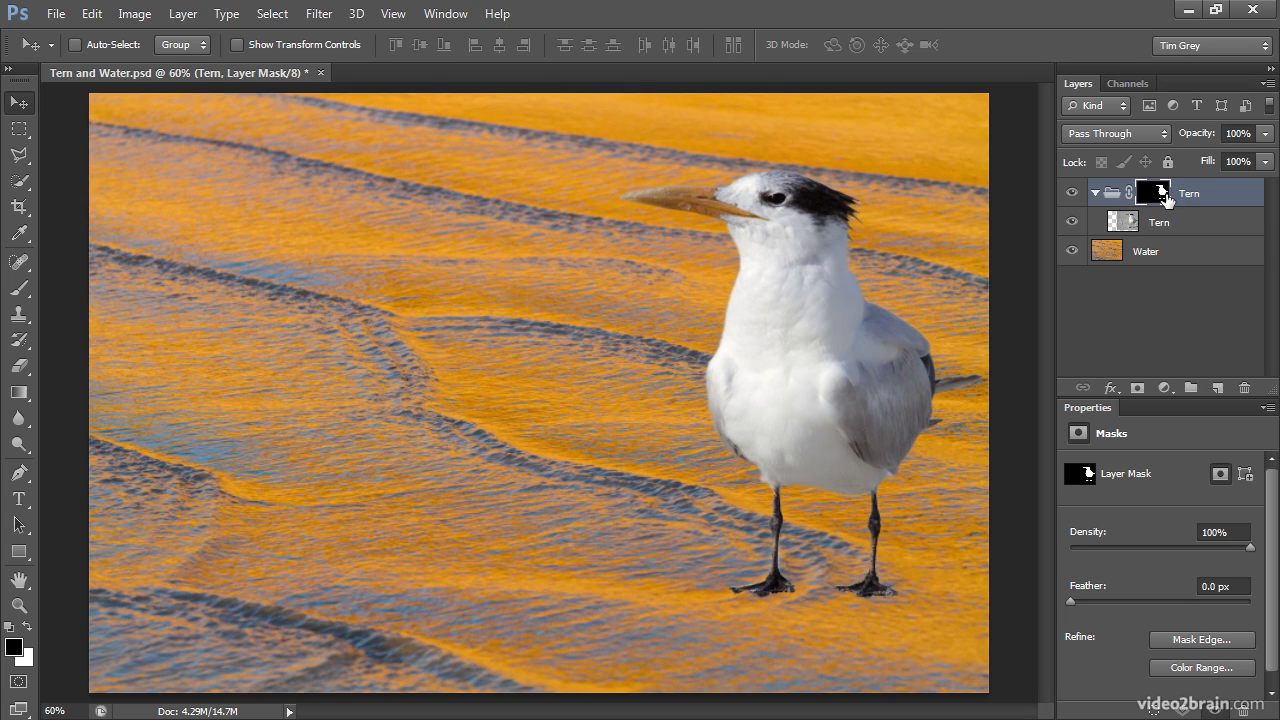
left_click_drag(1167, 200, 1192, 389)
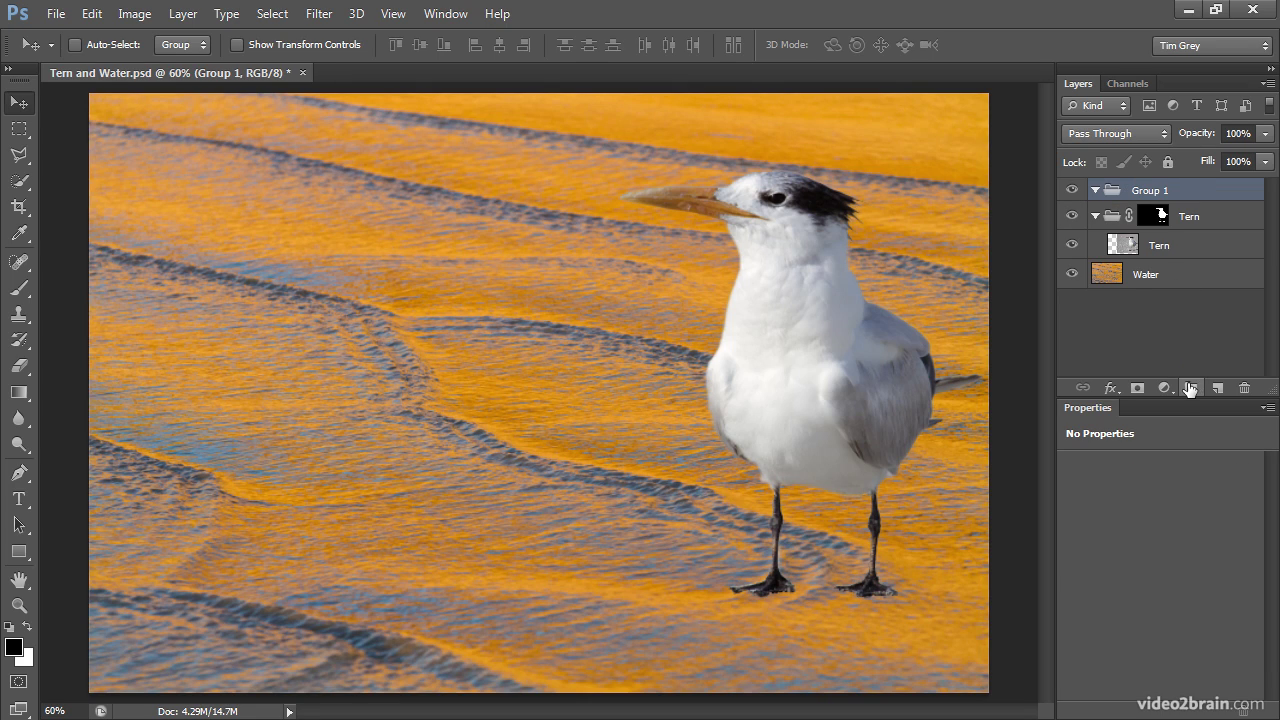
Step: Add a white layer mask to Group 1 and rename the group 'Gradient'
left_click(1138, 389)
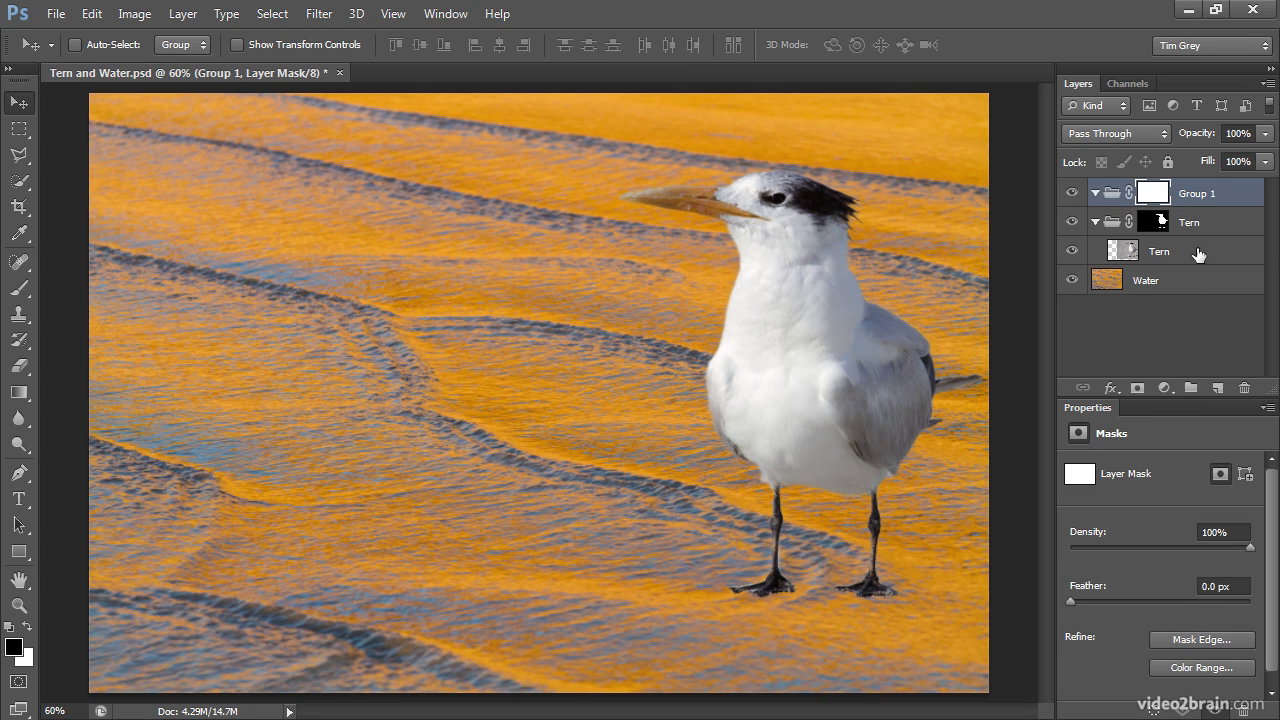
left_click(1198, 195)
double_click(1198, 193)
type("Gradient")
key("Return")
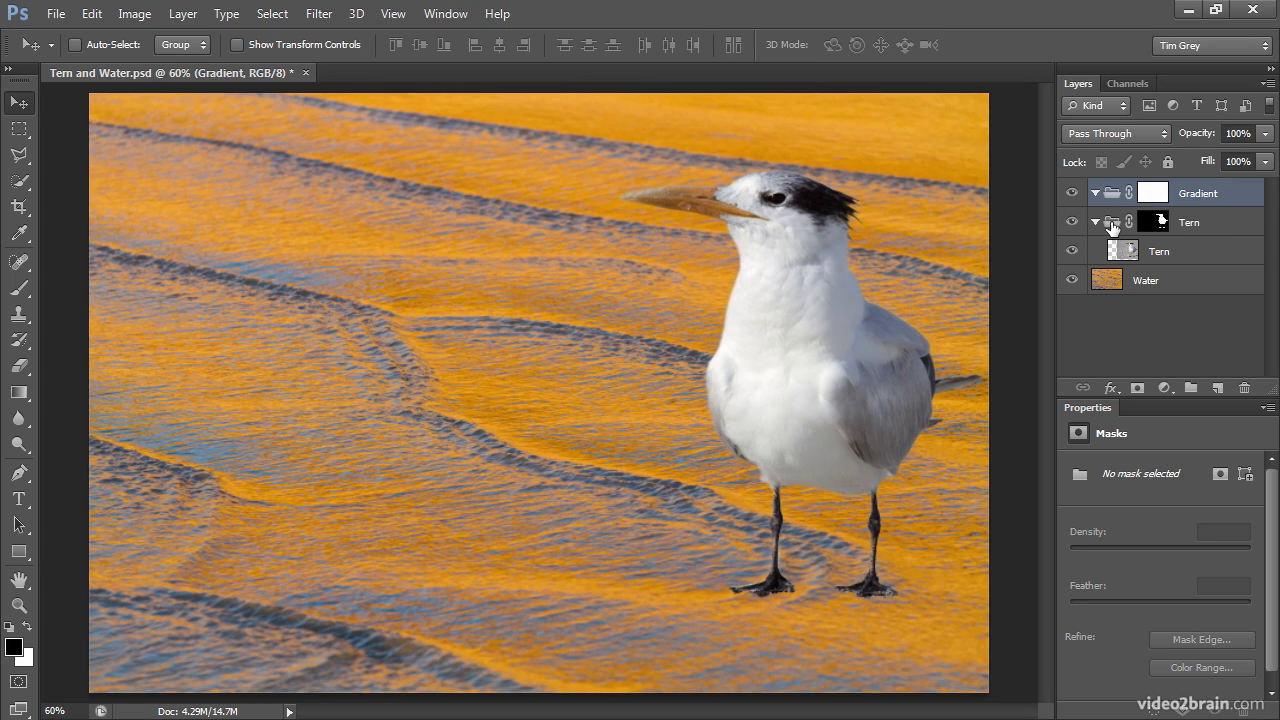
Step: Rearrange the layer stack and target the Gradient group's mask with the Gradient tool
left_click_drag(1113, 227, 1111, 192)
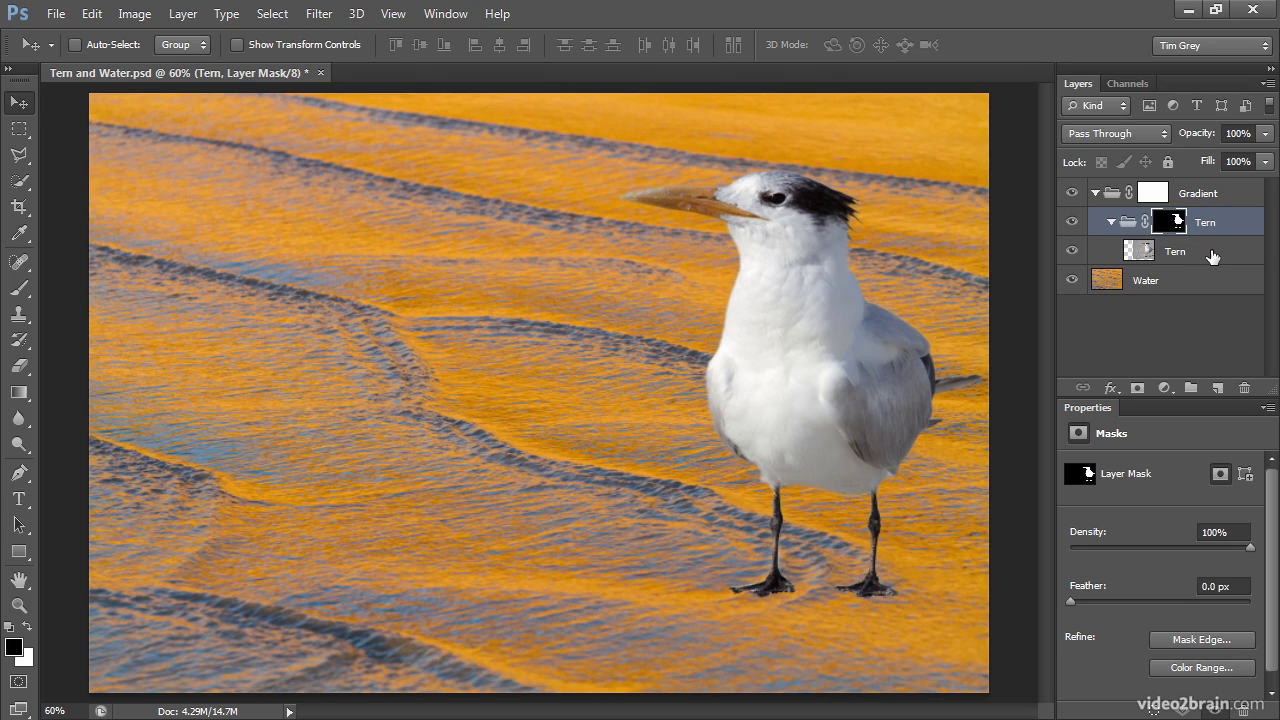
left_click(1150, 195)
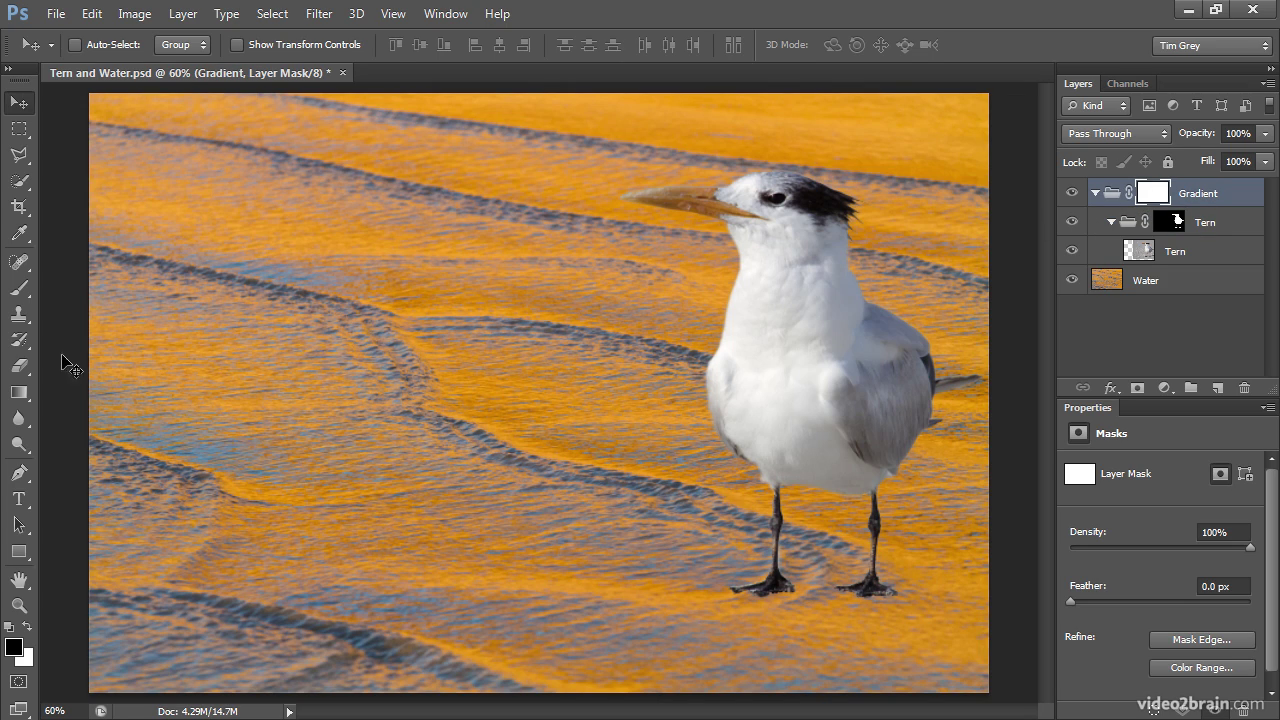
left_click(22, 395)
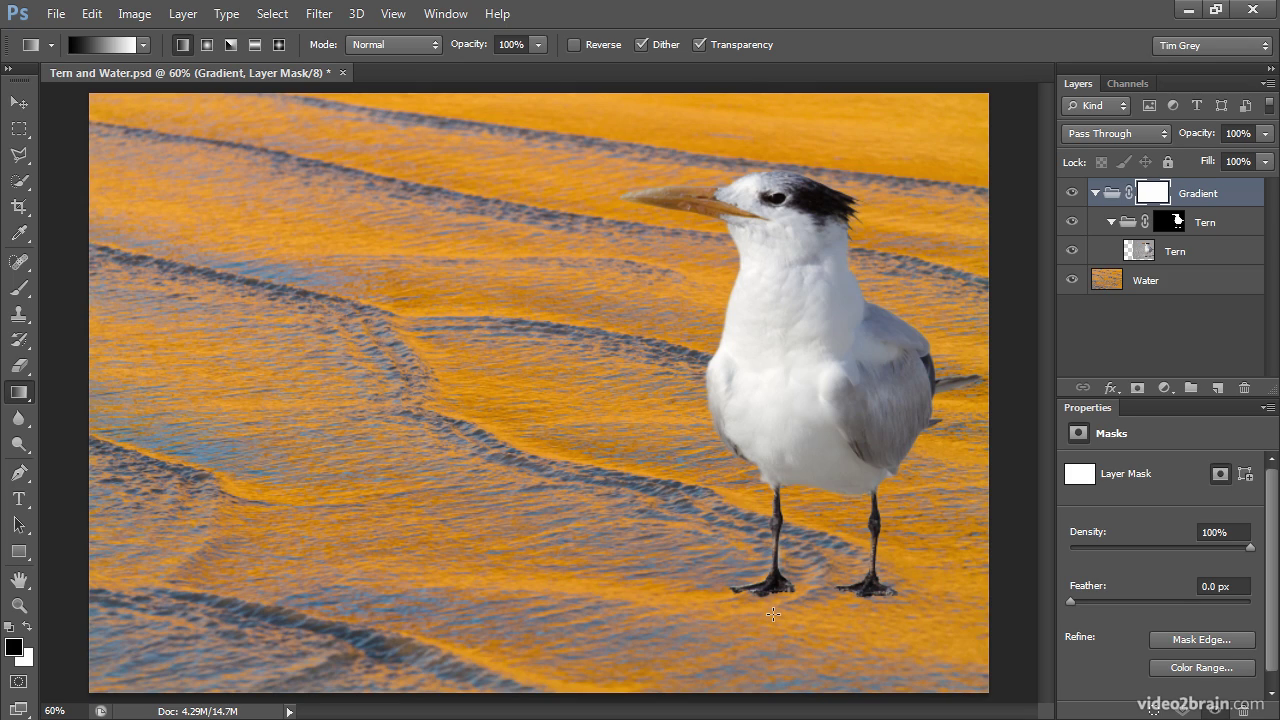
Step: With white as foreground, drag a gradient below the tern's feet on the Gradient mask, previewing the mask
key("x")
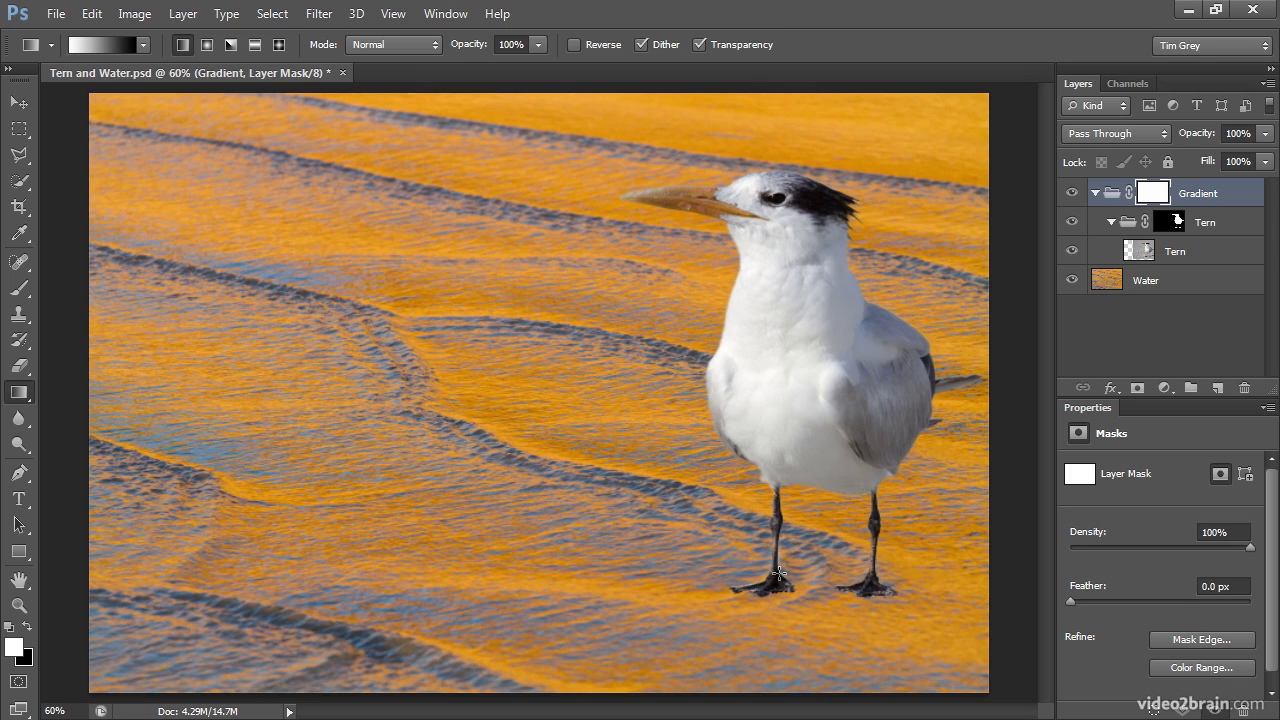
left_click_drag(783, 576, 788, 592)
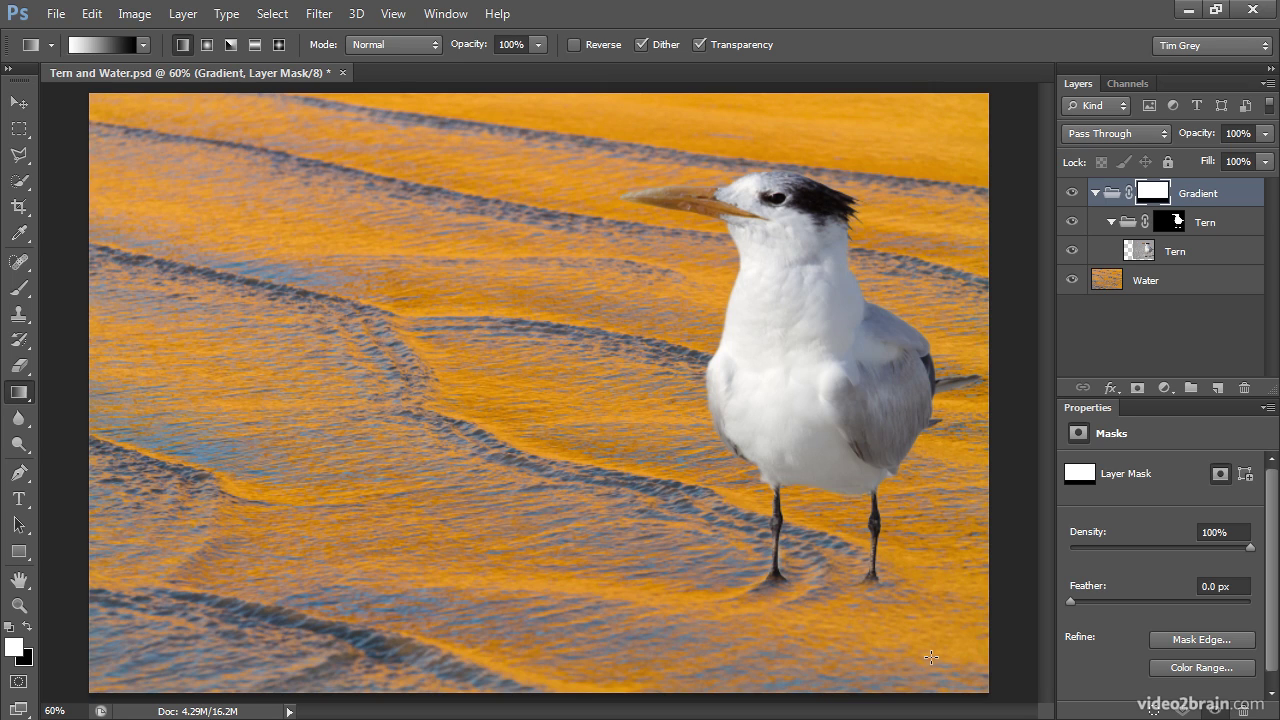
left_click(1155, 195, "alt")
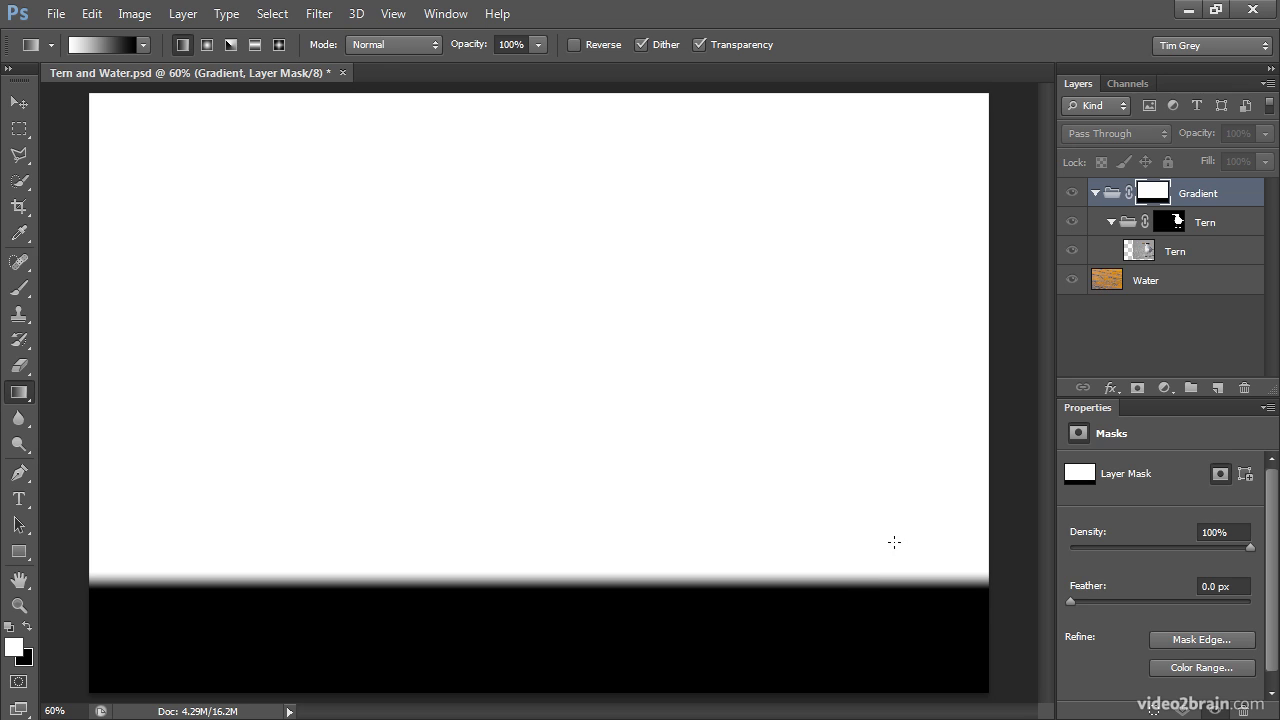
left_click(1159, 196, "alt")
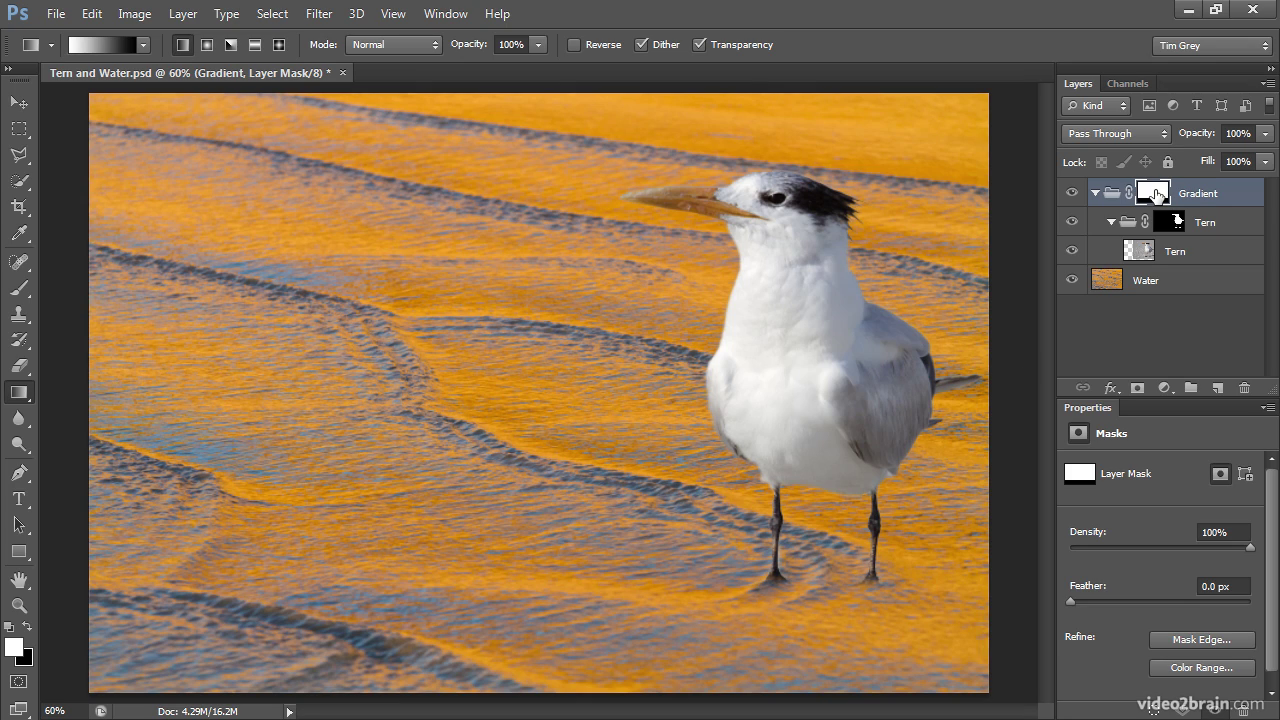
Step: Change the Gradient group's blend mode from Pass Through to Normal
left_click(1170, 222)
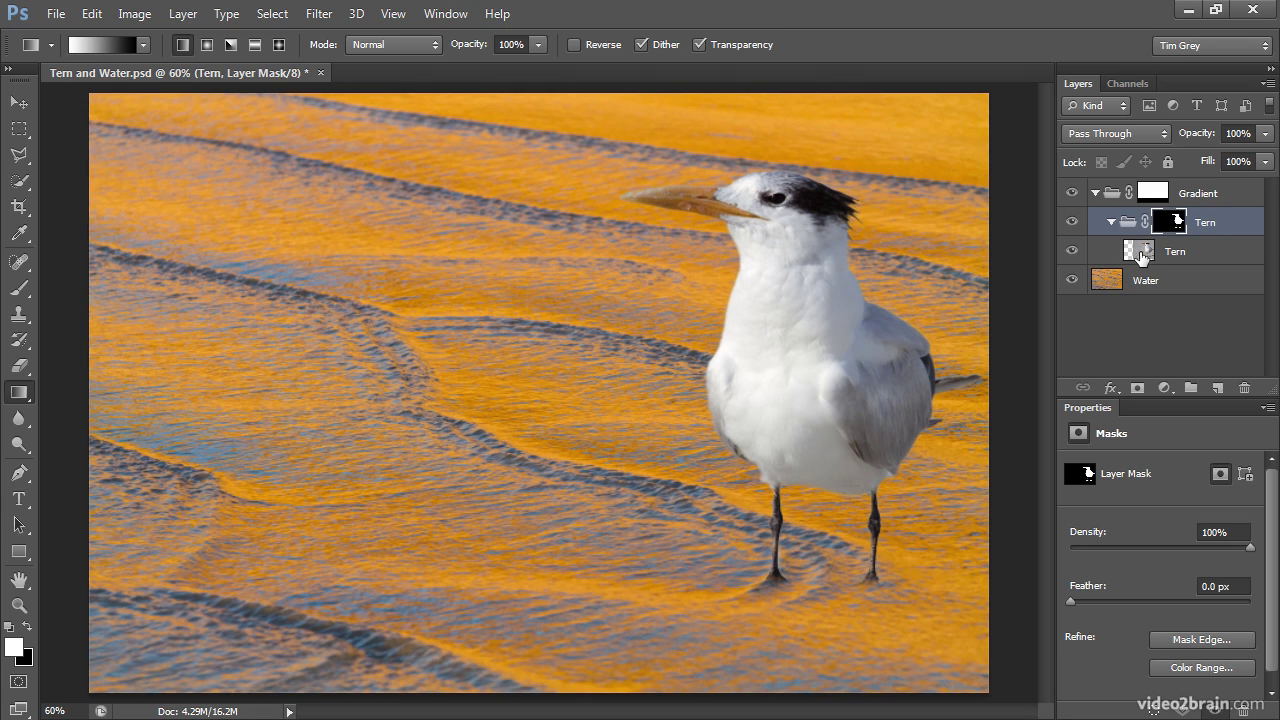
left_click(1110, 196)
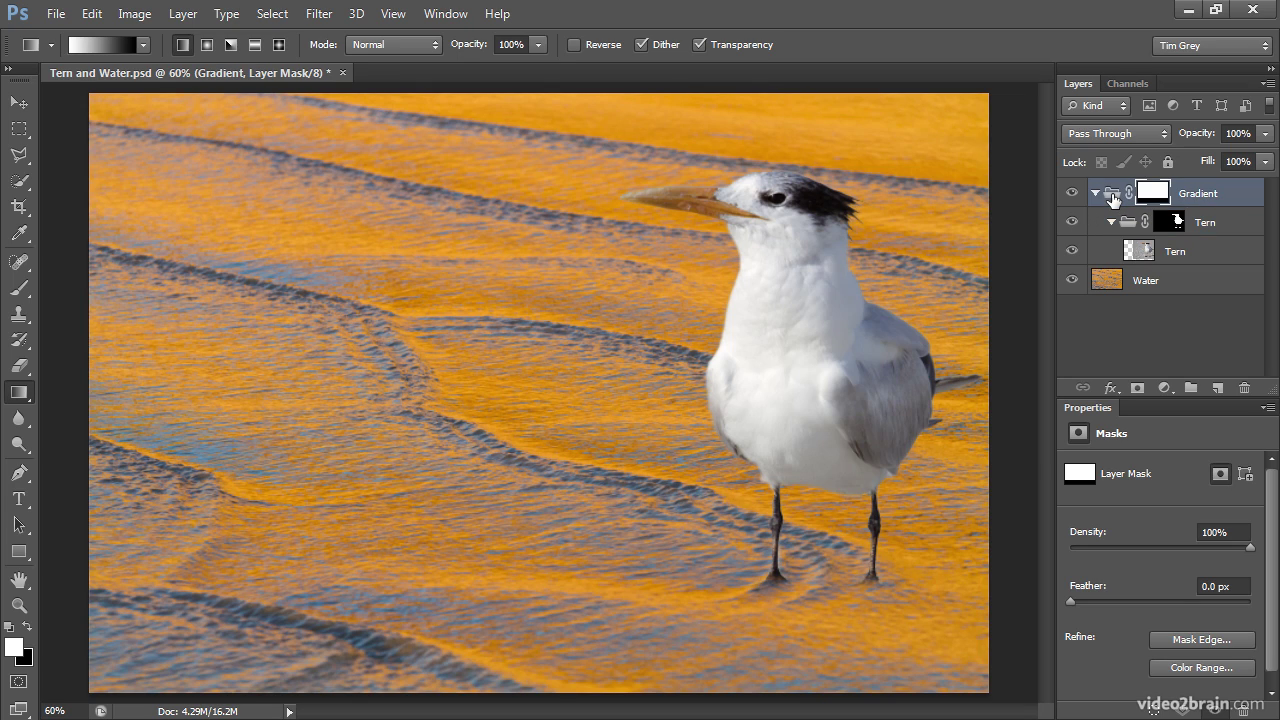
left_click(1110, 133)
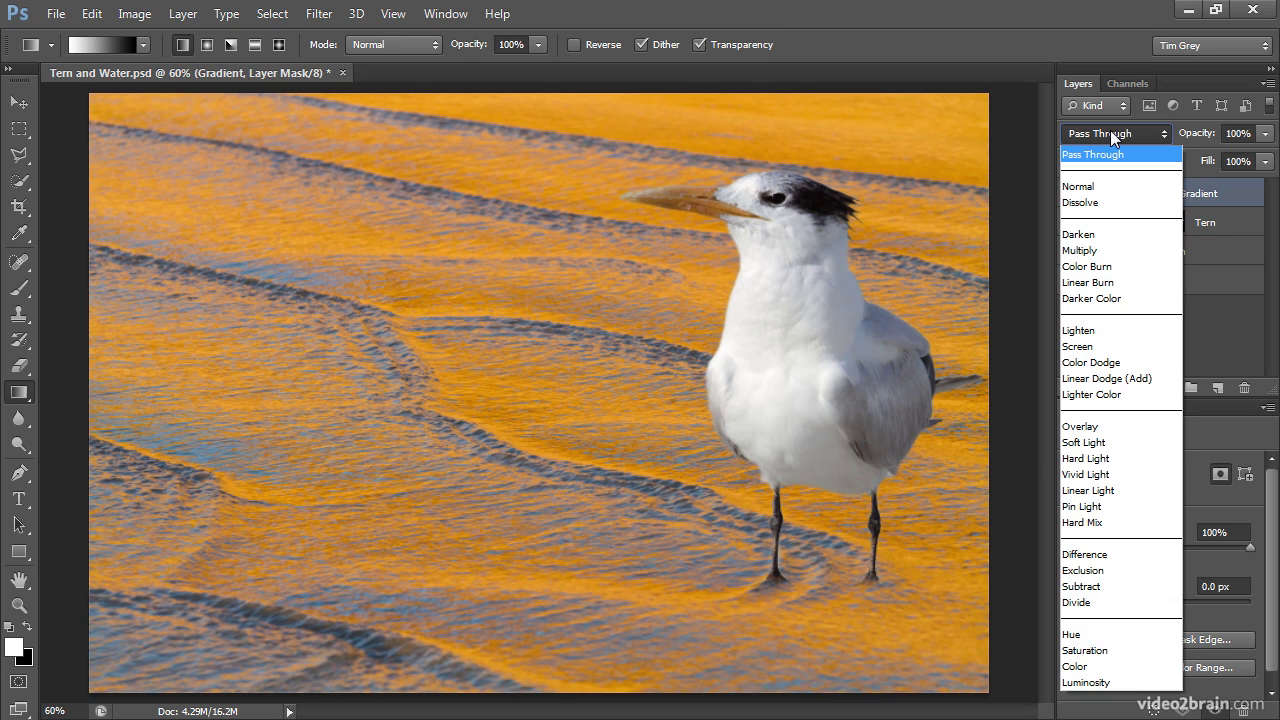
left_click(1110, 186)
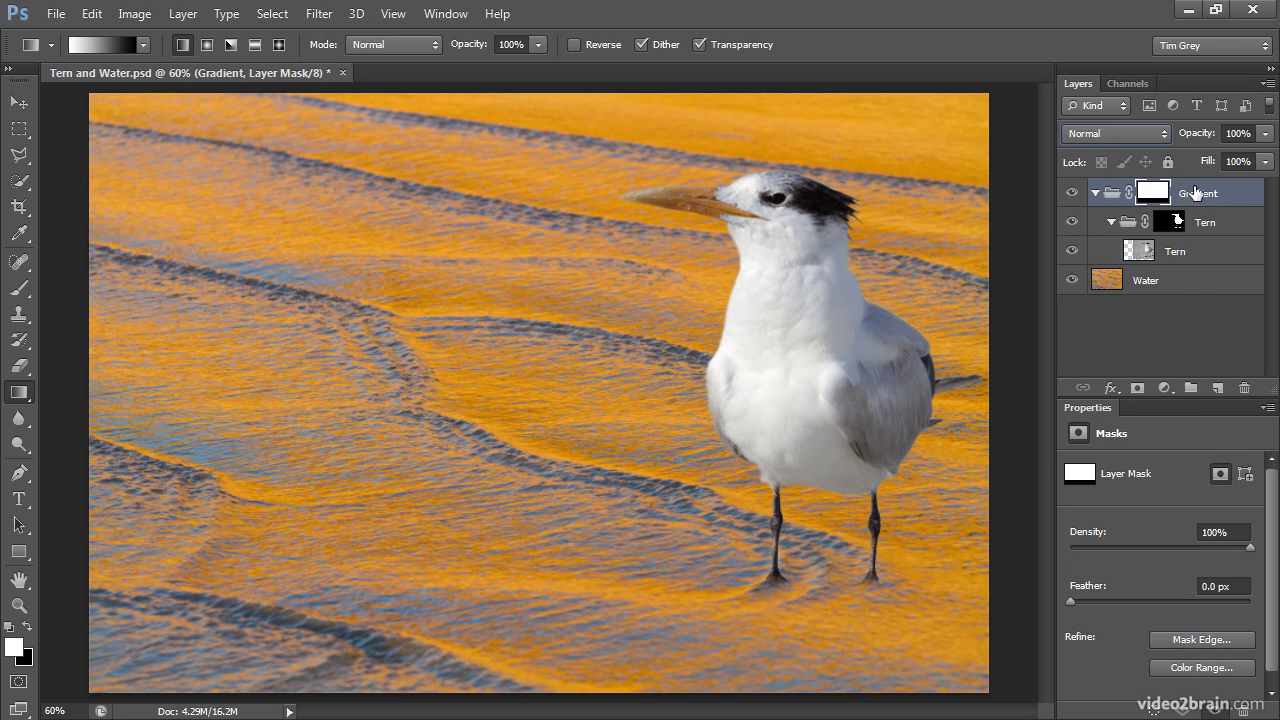
Step: Add a Color Balance adjustment layer above the Tern layer
left_click(1143, 258)
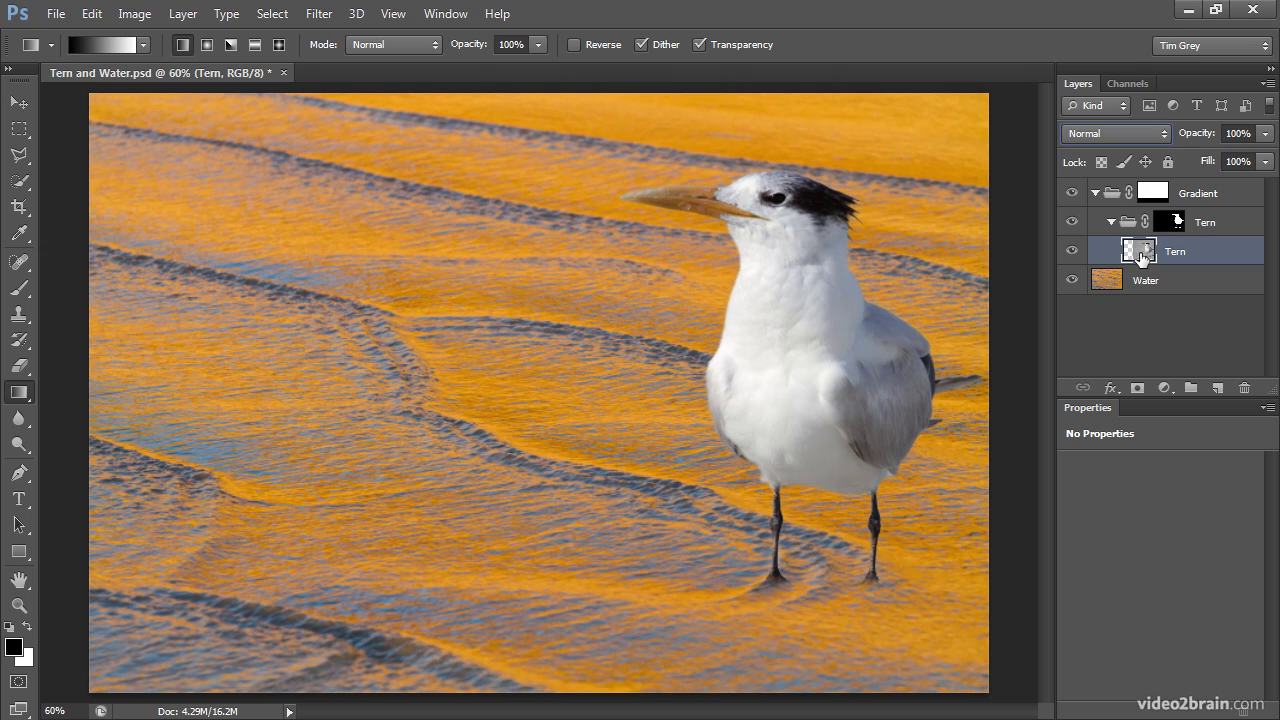
left_click(1164, 387)
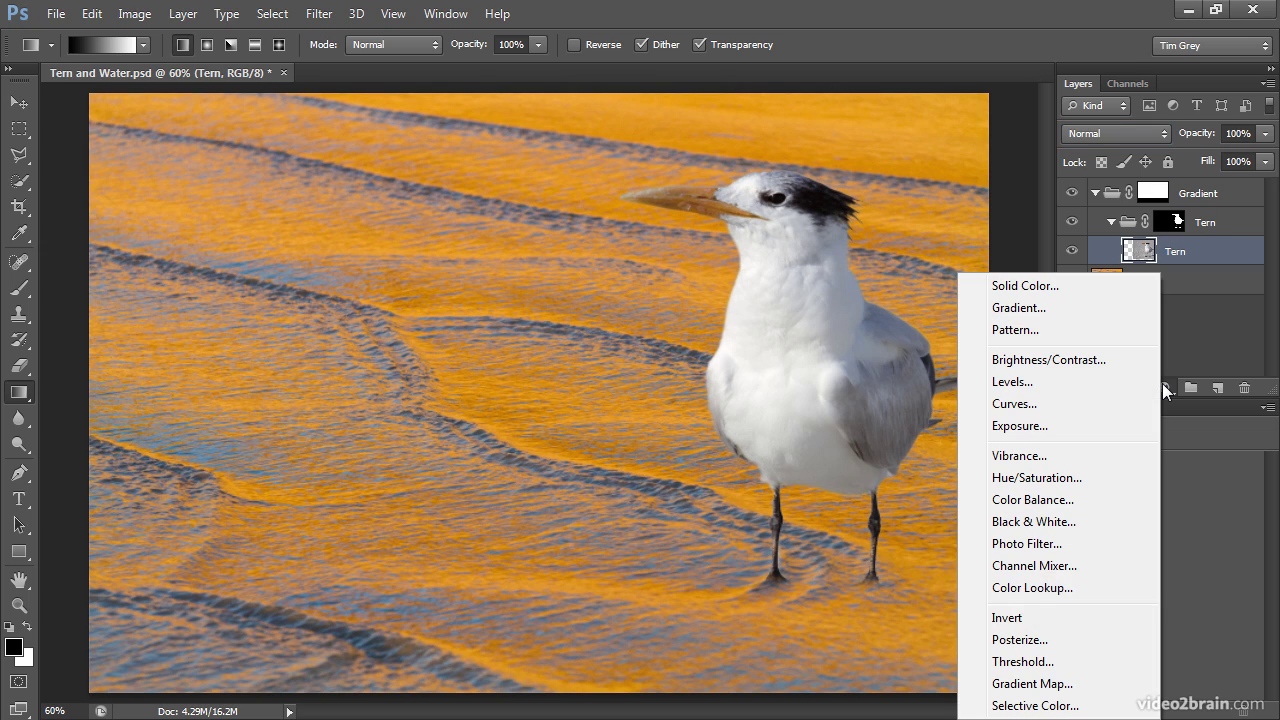
left_click(1094, 500)
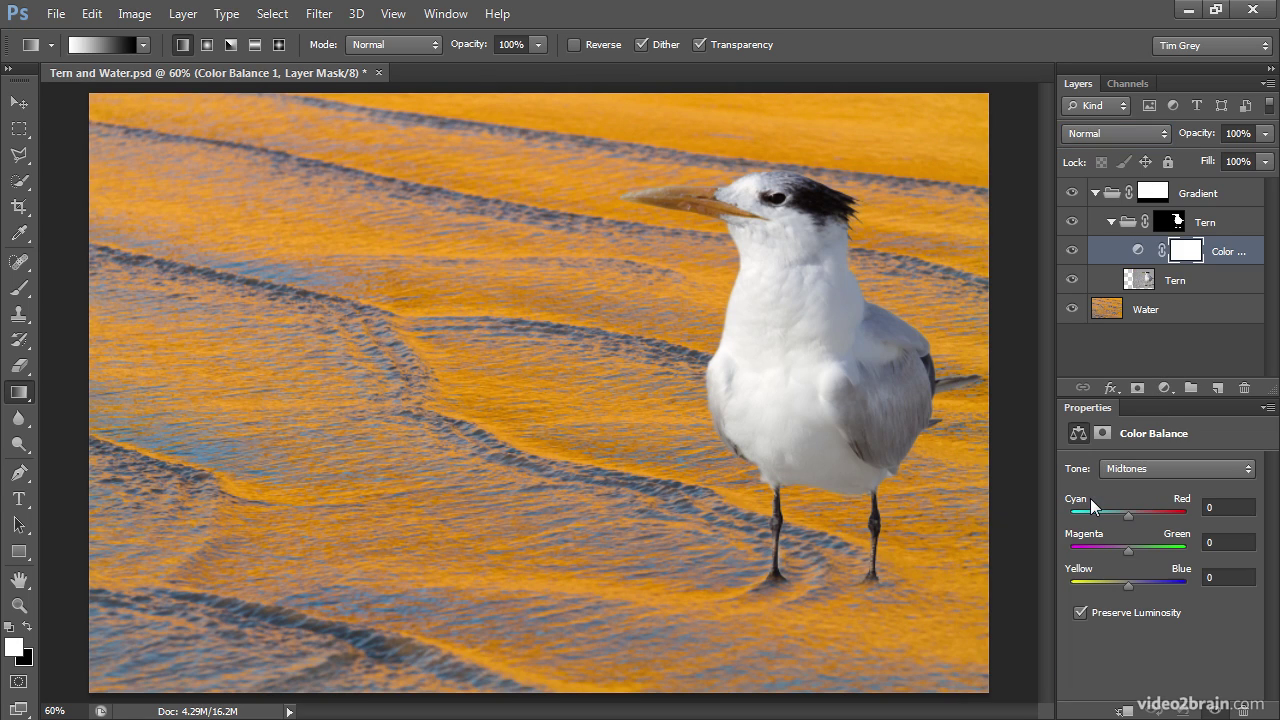
Step: Set the Color Balance midtones to +16 Cyan/Red and -28 Yellow/Blue
left_click_drag(1128, 515, 1131, 515)
mouse_move(1128, 581)
left_mouse_down()
mouse_move(1084, 581)
mouse_move(1168, 582)
mouse_move(1112, 585)
left_mouse_up()
left_click_drag(1130, 516, 1140, 515)
left_click_drag(1142, 515, 1139, 515)
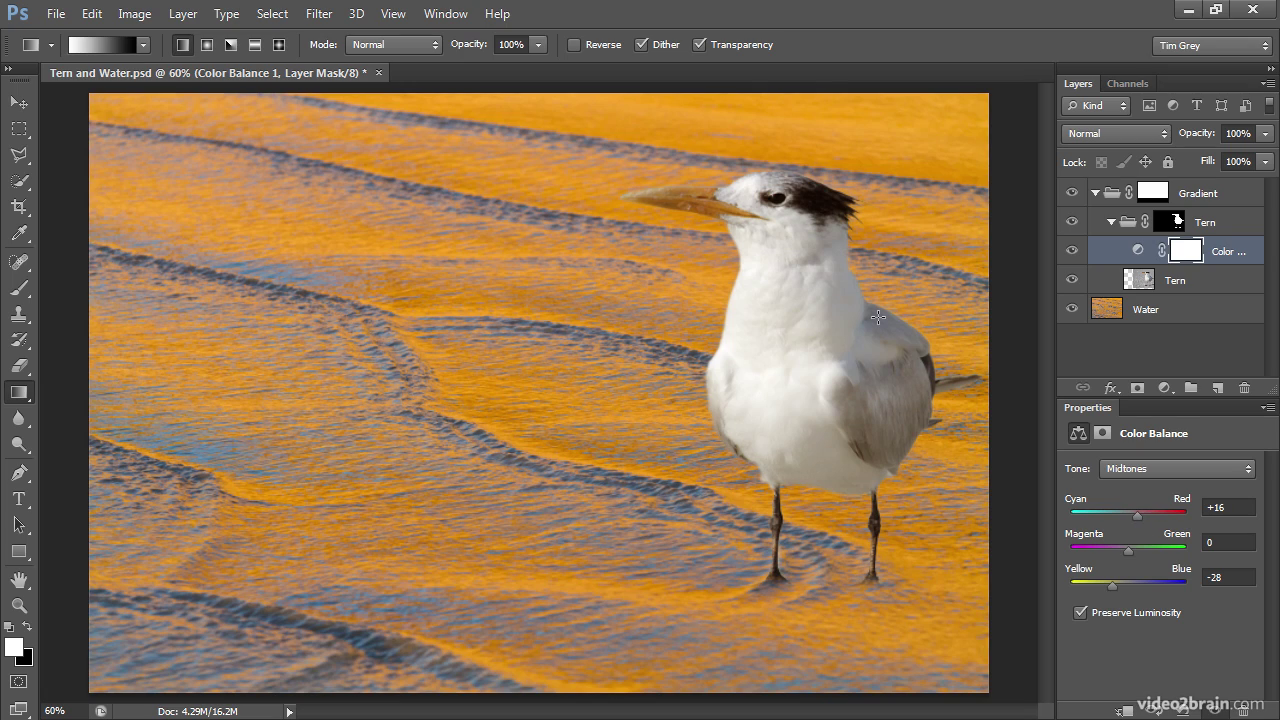